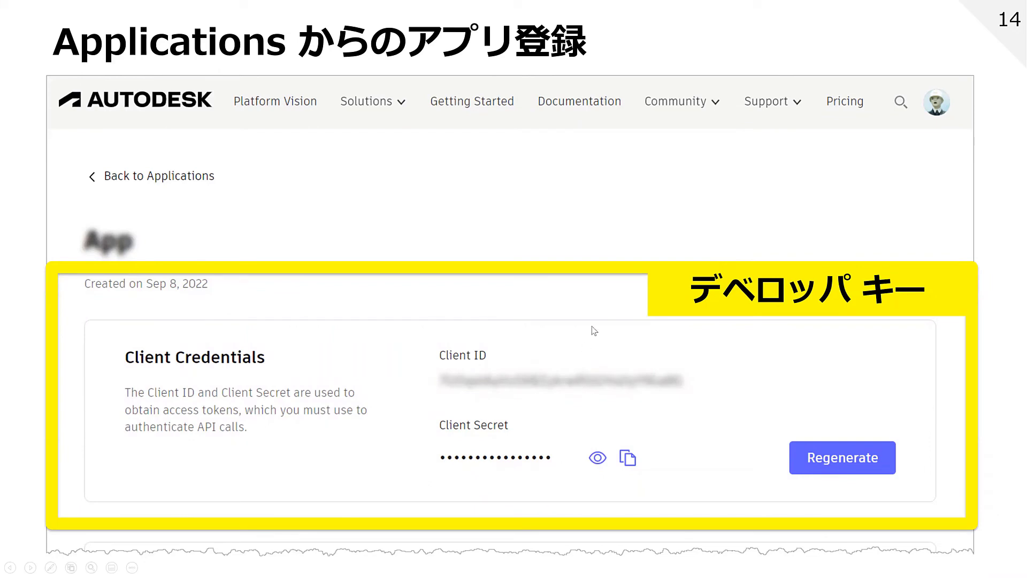
{"action": "key", "text": "Right"}
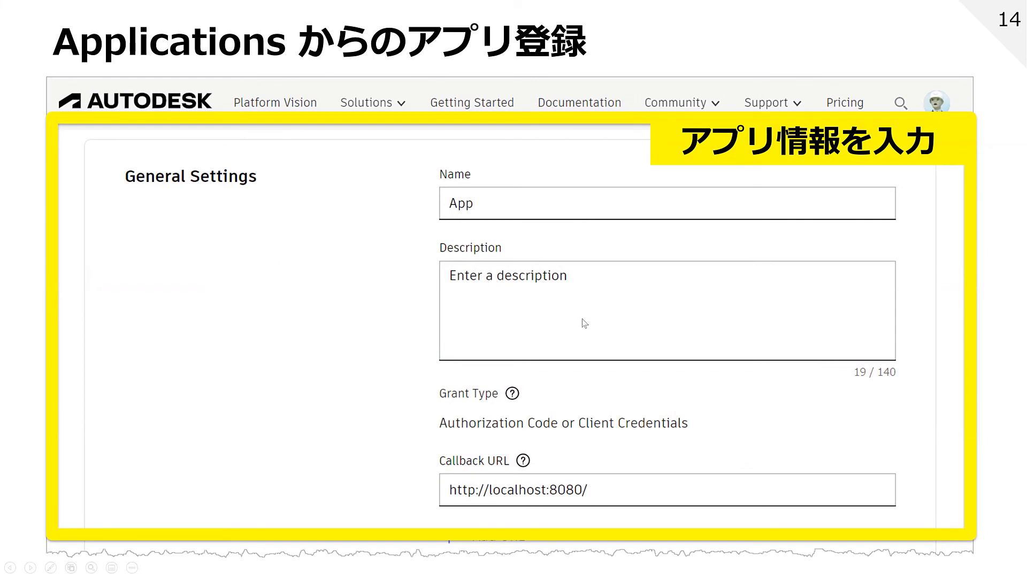
{"action": "key", "text": "Right"}
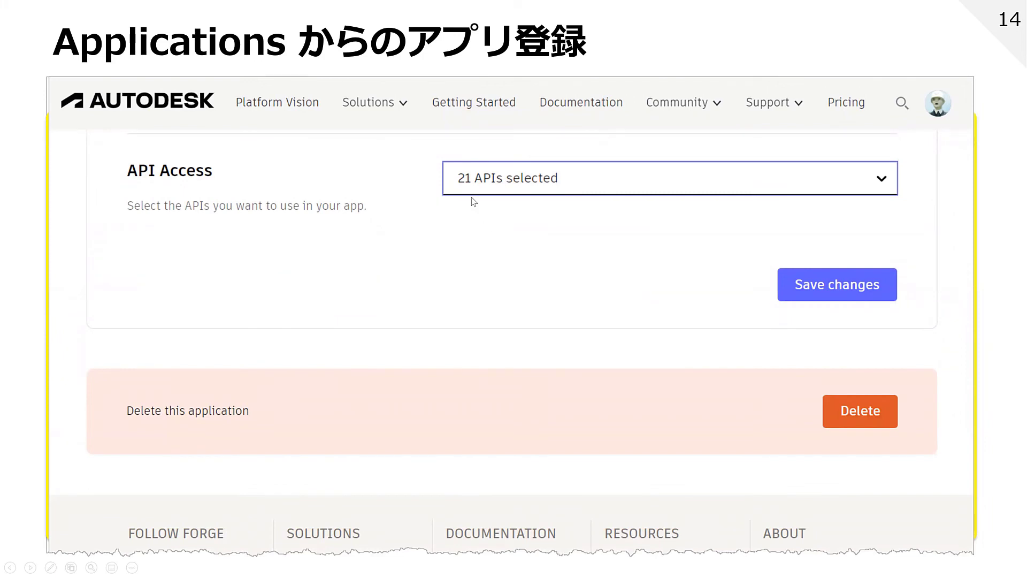
{"action": "key", "text": "Right"}
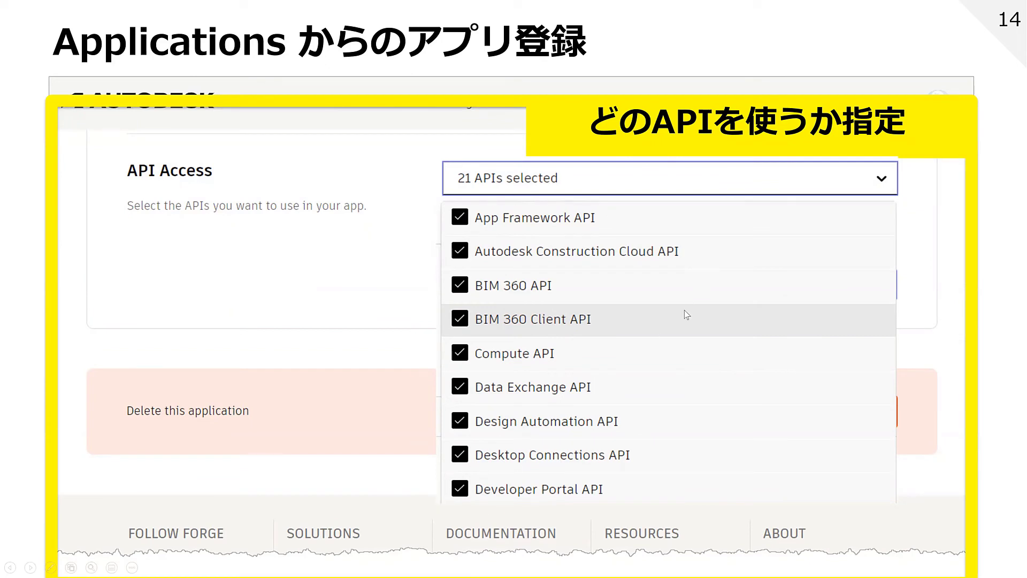
{"action": "left_click", "coordinate": [655, 322]}
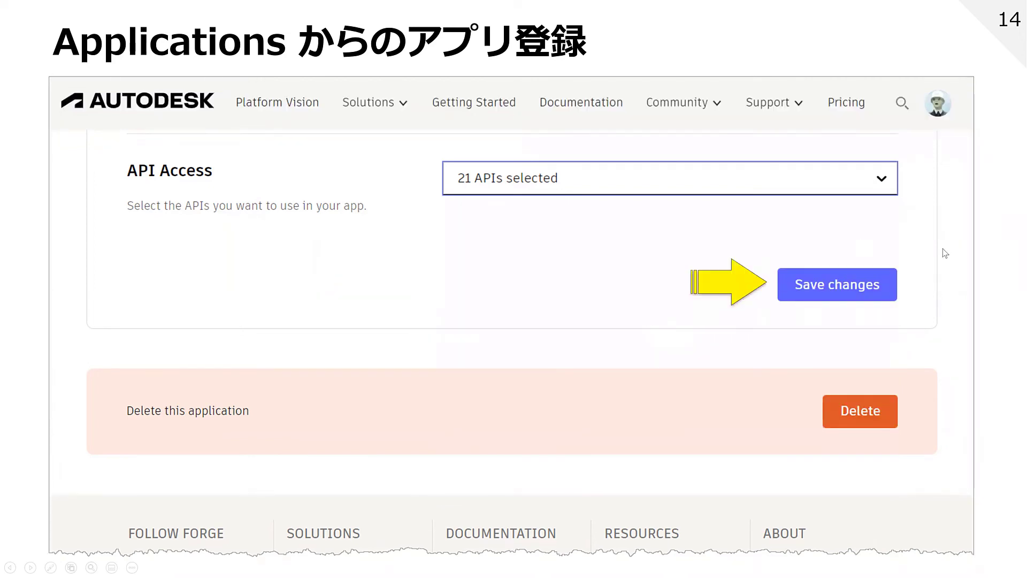
{"action": "left_click", "coordinate": [908, 303]}
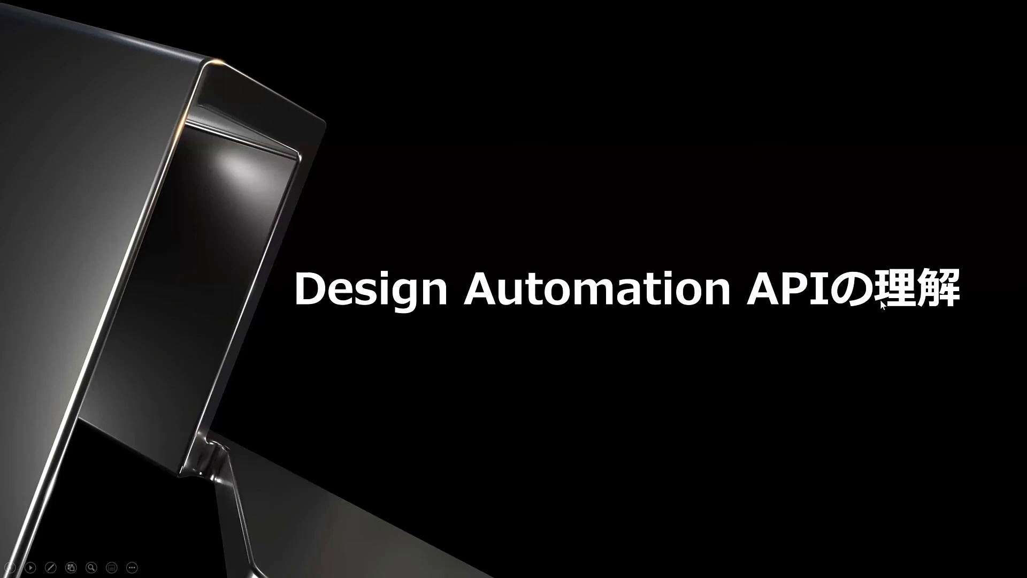
{"action": "key", "text": "Left"}
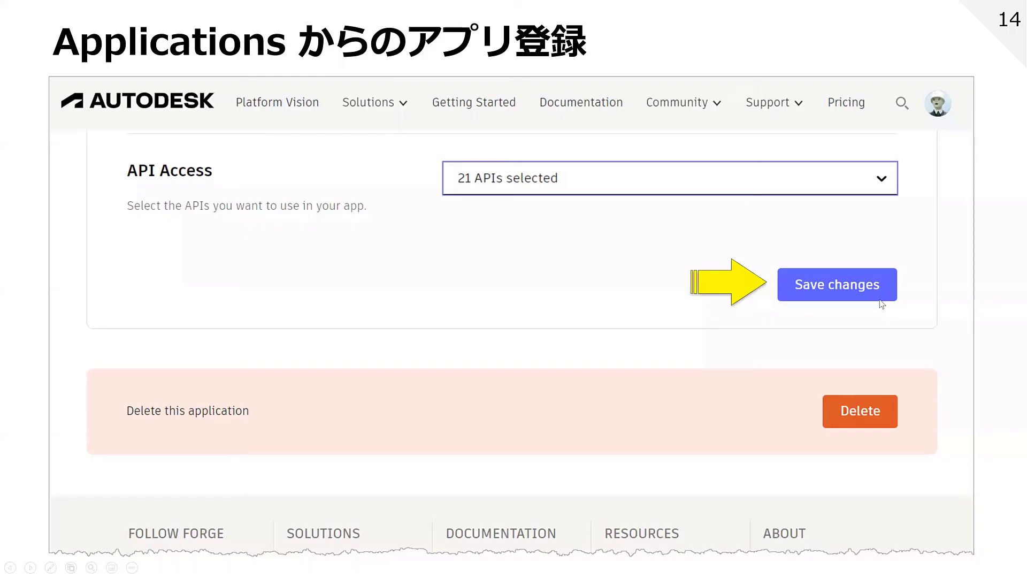
Switch to the Chrome browser and bring up the top of the Autodesk Forge home page
{"action": "key", "text": "alt+Tab"}
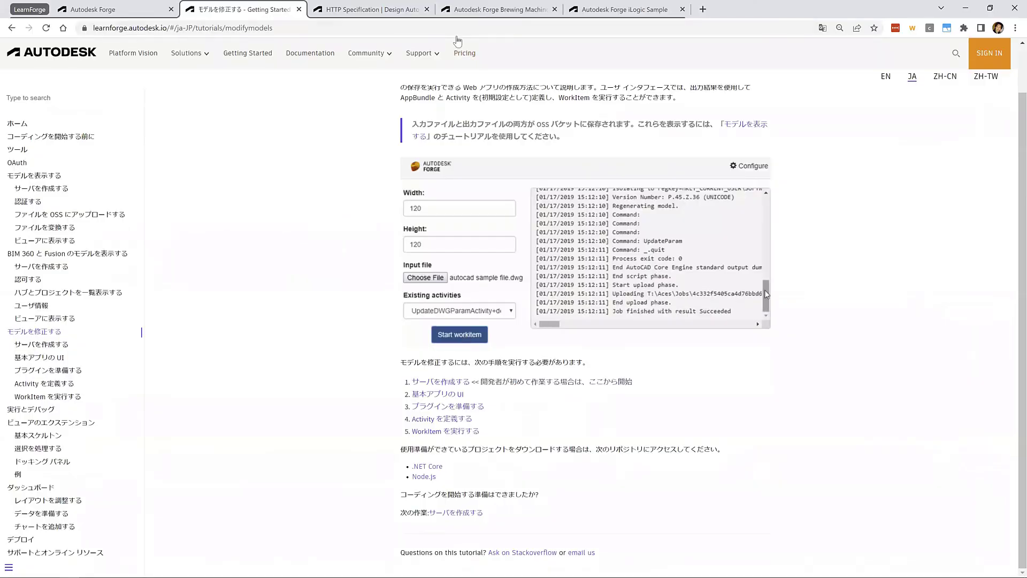
{"action": "key", "text": "ctrl+Tab"}
{"action": "key", "text": "ctrl+Tab"}
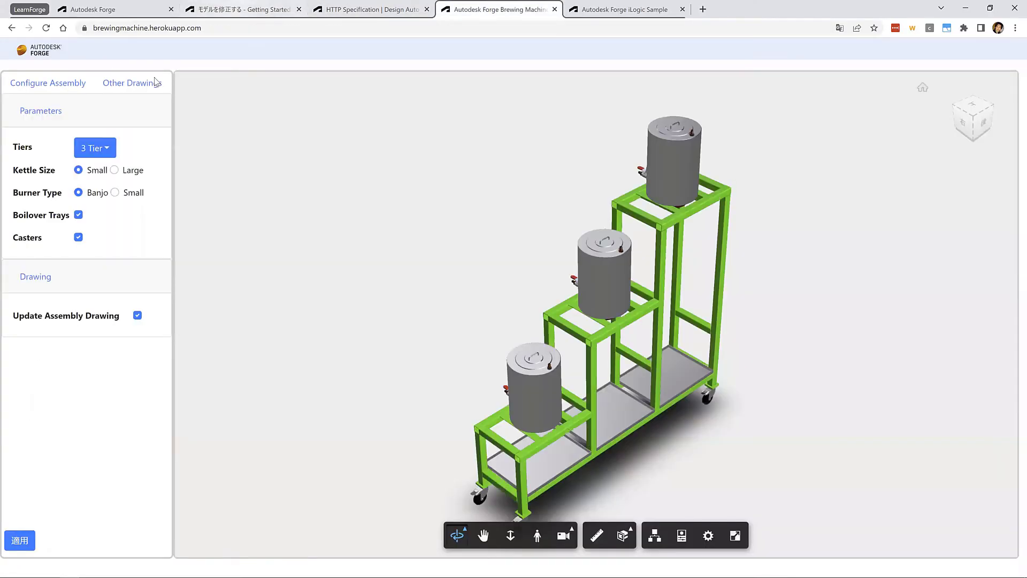
{"action": "left_click", "coordinate": [78, 9]}
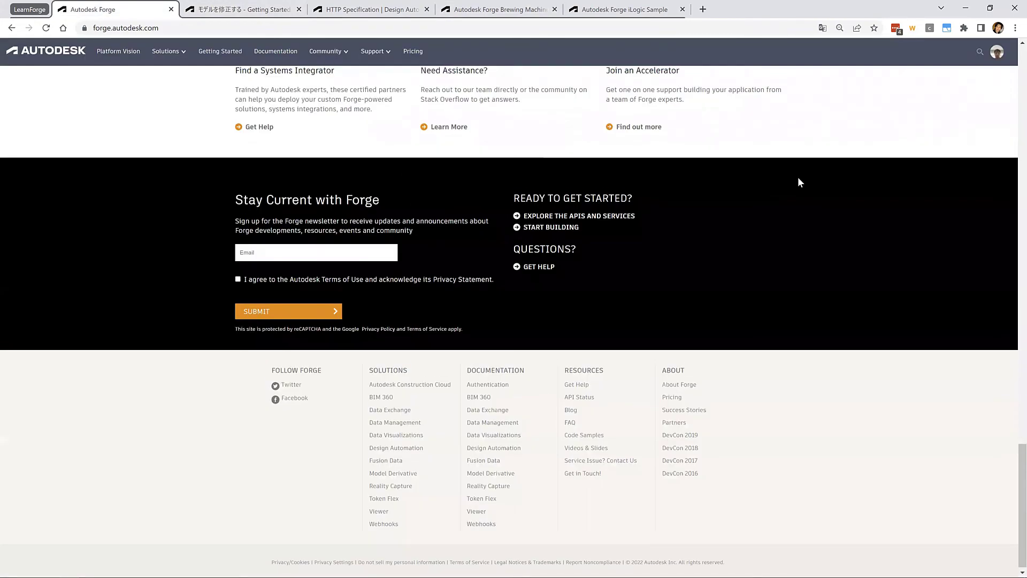
{"action": "key", "text": "Home"}
Open the Applications page of the signed-in Forge account
{"action": "left_click", "coordinate": [999, 53]}
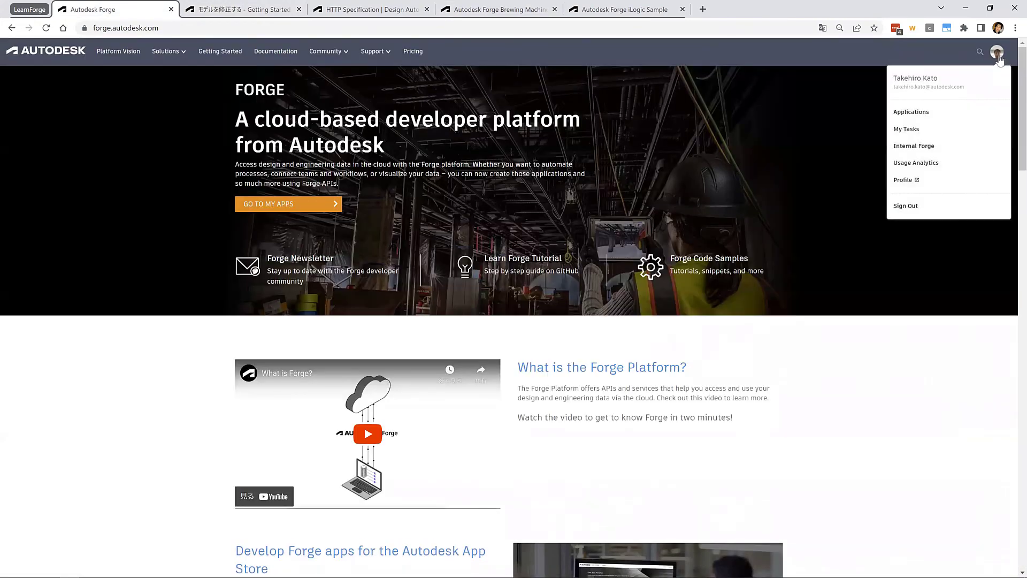
{"action": "left_click", "coordinate": [999, 55]}
{"action": "left_click", "coordinate": [999, 55]}
{"action": "left_click", "coordinate": [999, 55]}
{"action": "left_click", "coordinate": [998, 54]}
{"action": "left_click", "coordinate": [999, 54]}
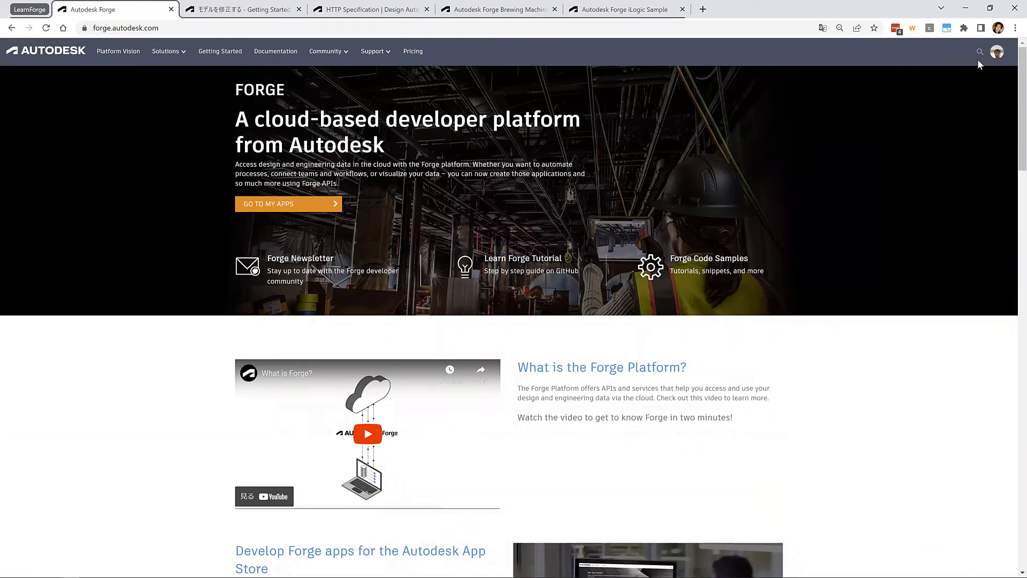
{"action": "mouse_move", "coordinate": [991, 60]}
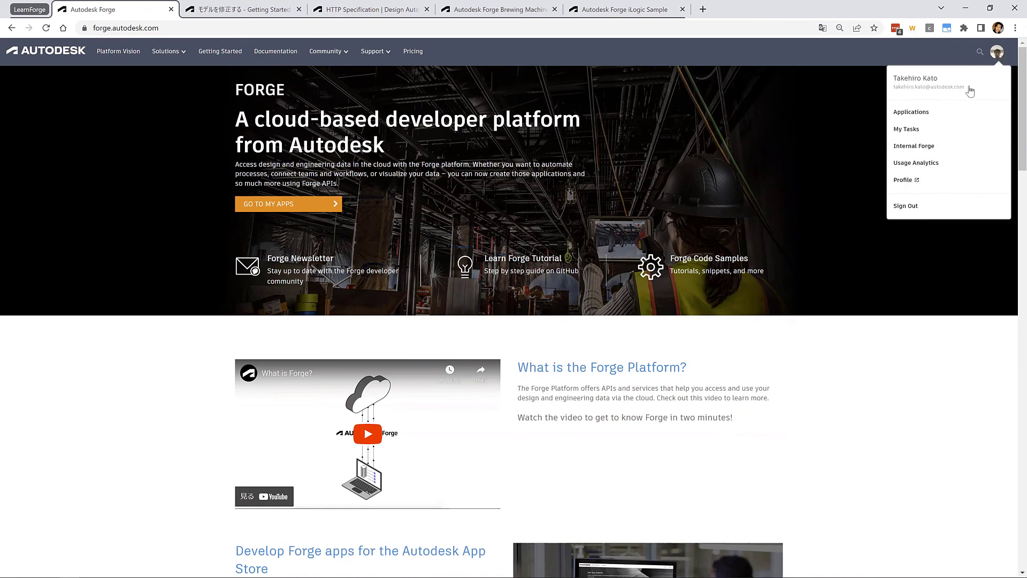
{"action": "left_click", "coordinate": [917, 117]}
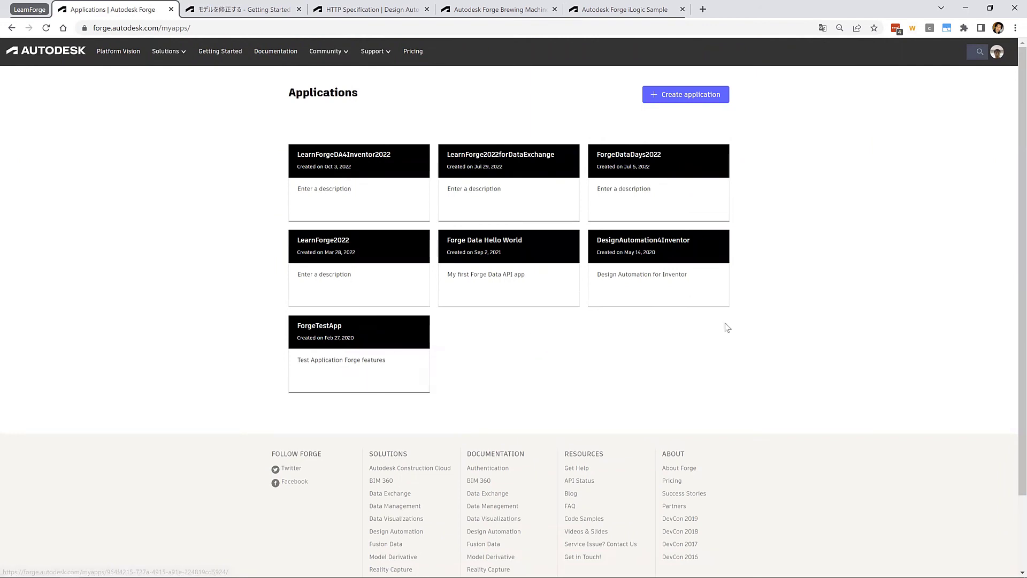
Create a new application named LearnForge20221005 with the Traditional Web App type
{"action": "left_click", "coordinate": [684, 103]}
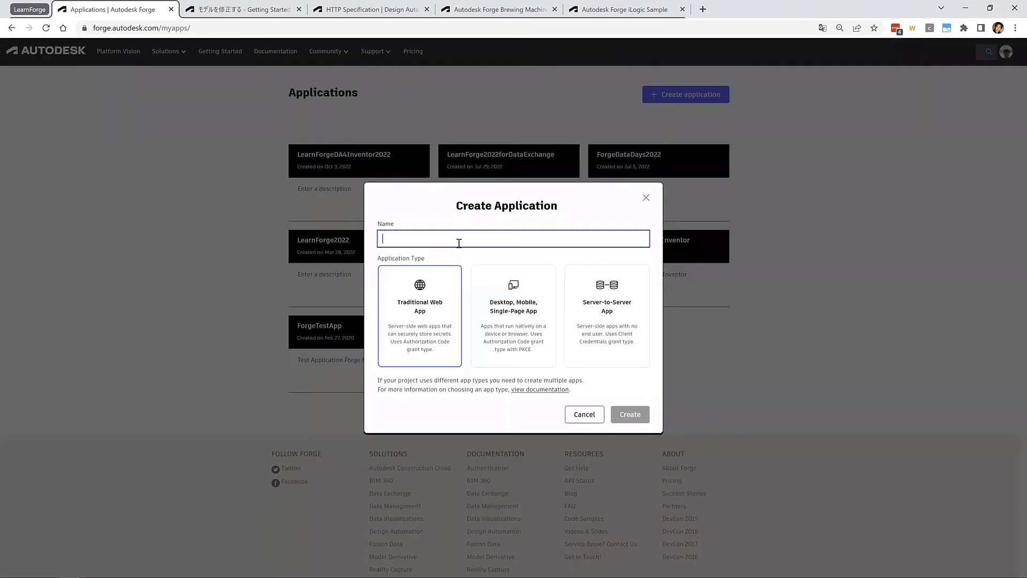
{"action": "left_click", "coordinate": [458, 243]}
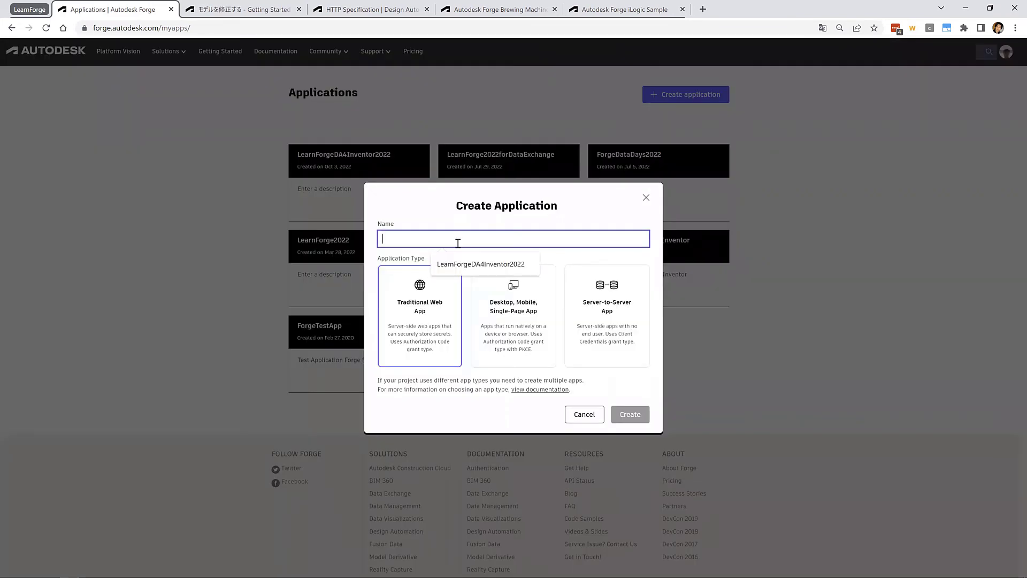
{"action": "type", "text": "Lea"}
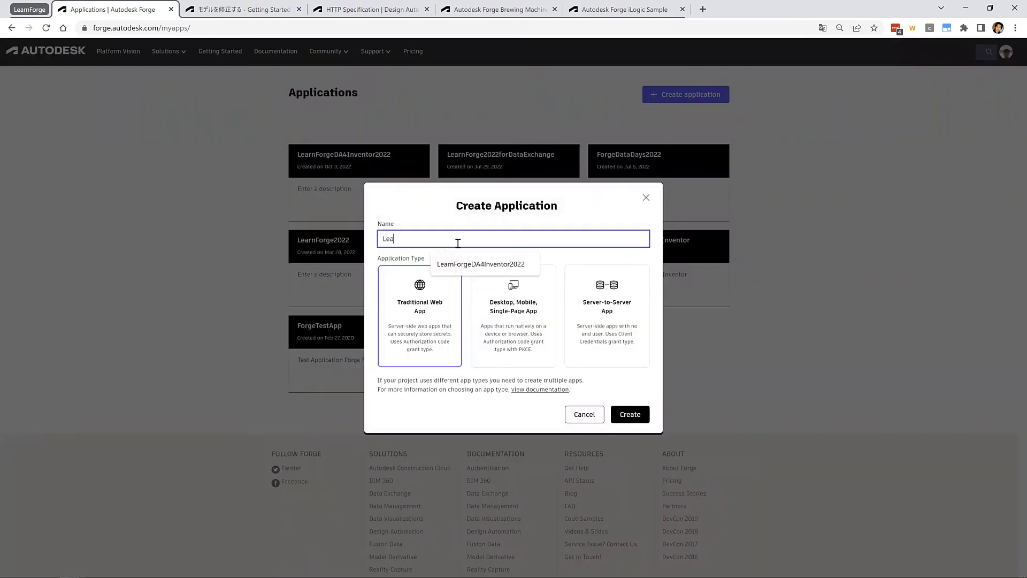
{"action": "type", "text": "rnForge2022"}
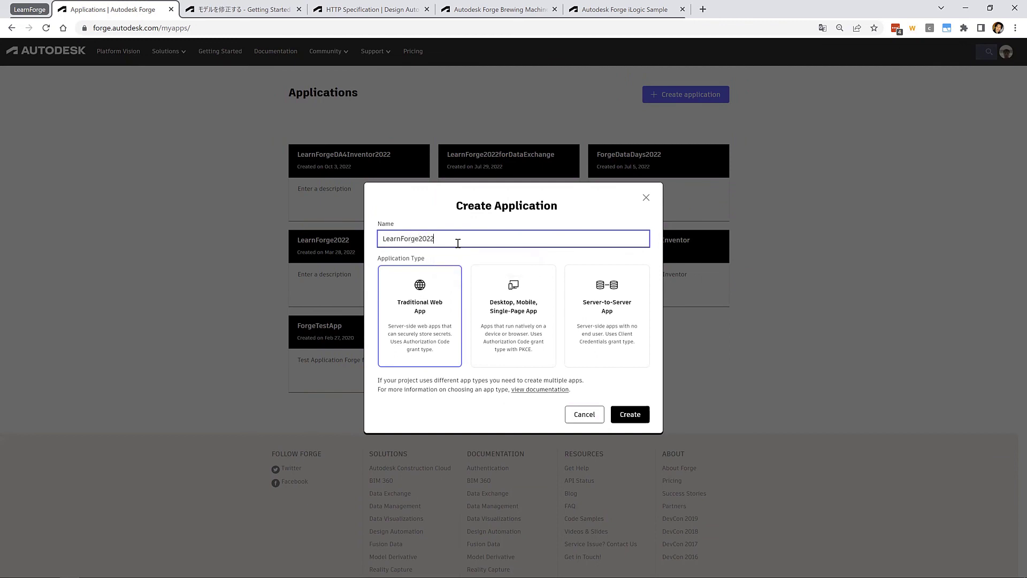
{"action": "type", "text": "1005"}
{"action": "double_click", "coordinate": [432, 238]}
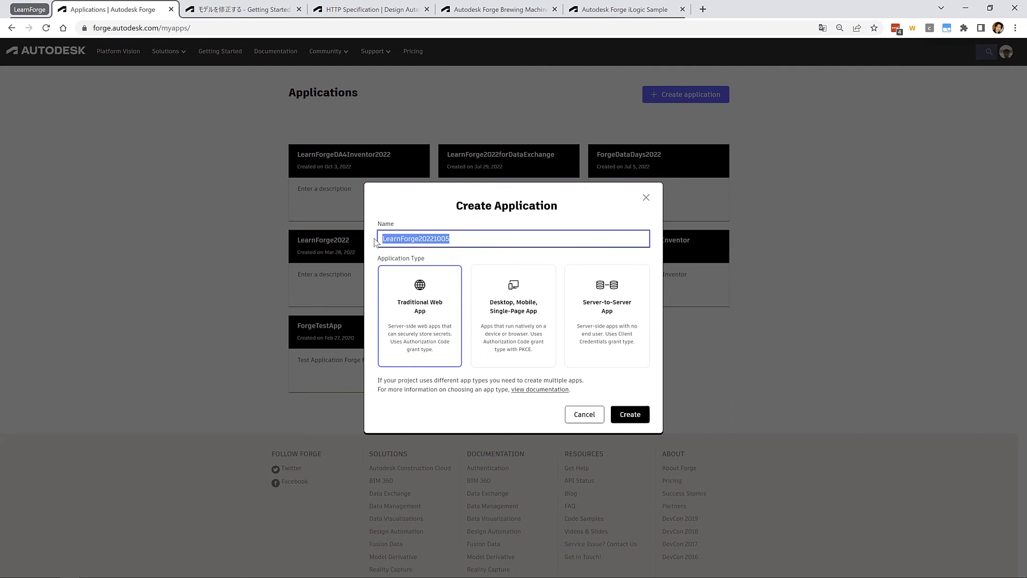
{"action": "left_click", "coordinate": [471, 241]}
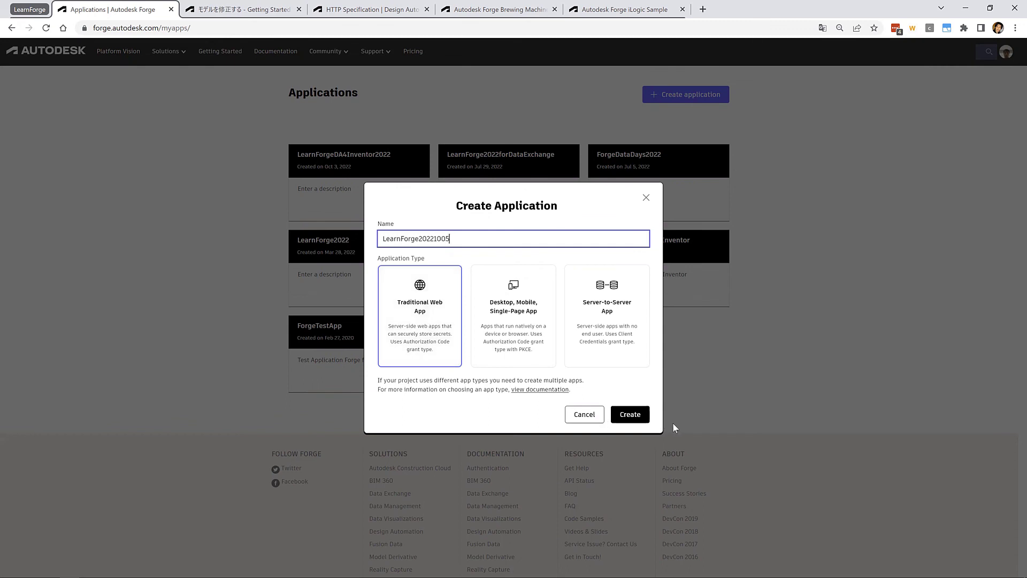
{"action": "left_click", "coordinate": [628, 418]}
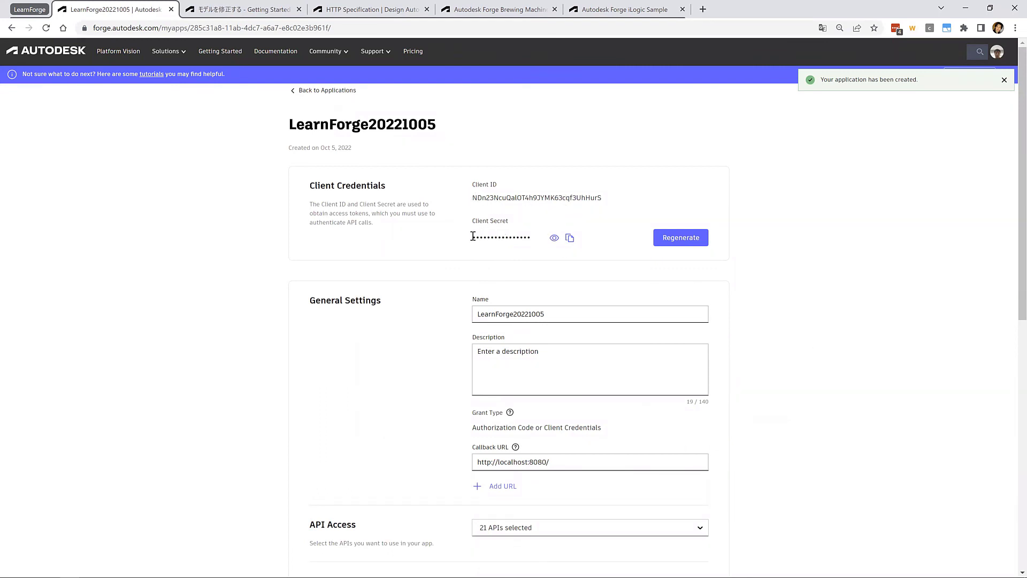
Reveal and hide the new application's Client Secret, and copy it to the clipboard
{"action": "left_click", "coordinate": [555, 239]}
{"action": "left_click", "coordinate": [555, 238]}
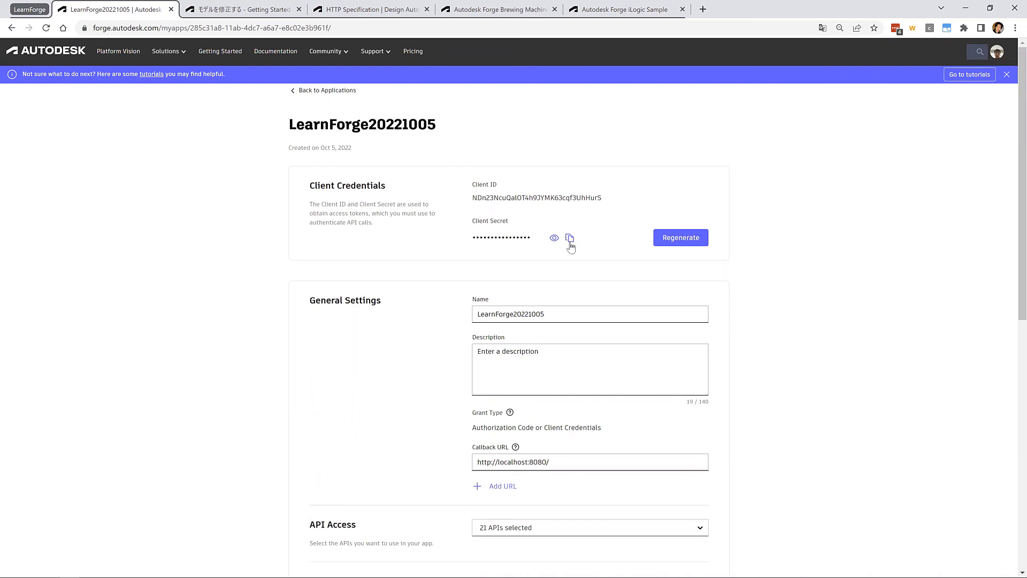
{"action": "left_click", "coordinate": [571, 242]}
Examine the signed-in account's options and highlight the application's Client ID in the client credentials
{"action": "left_click", "coordinate": [997, 53]}
{"action": "double_click", "coordinate": [557, 199]}
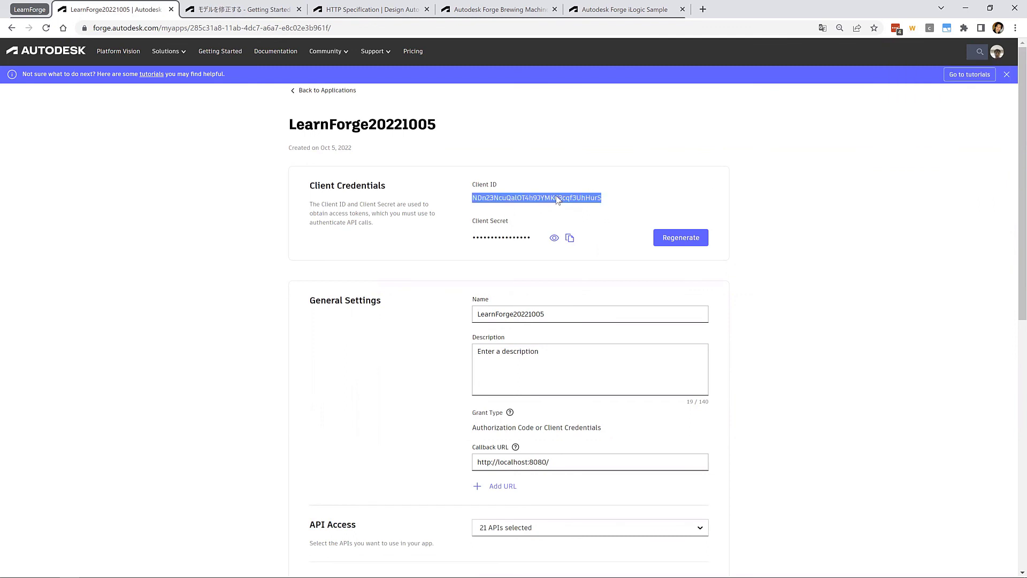
{"action": "left_click", "coordinate": [803, 177]}
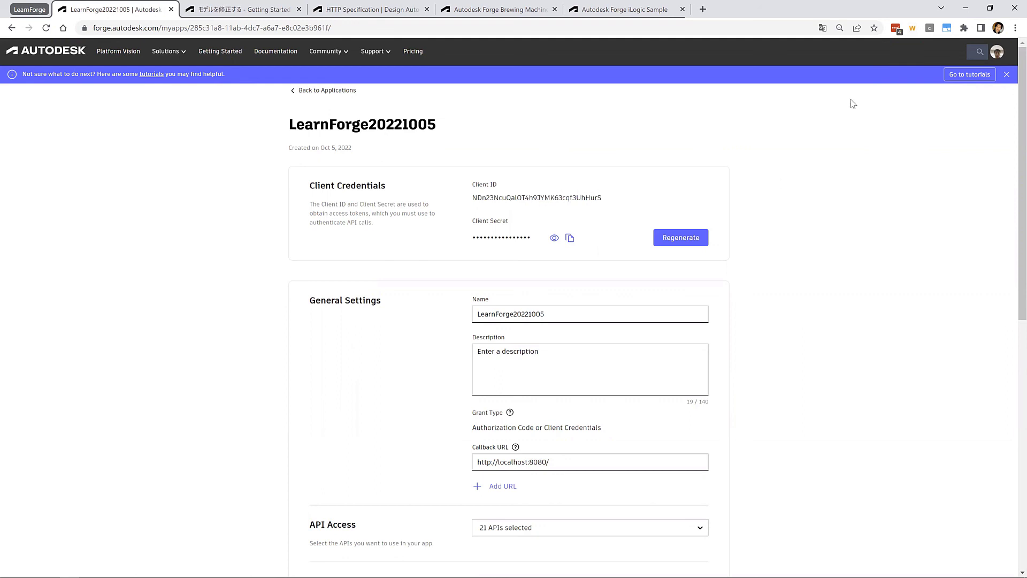
{"action": "left_click", "coordinate": [997, 51]}
{"action": "left_click", "coordinate": [813, 153]}
{"action": "left_click", "coordinate": [998, 54]}
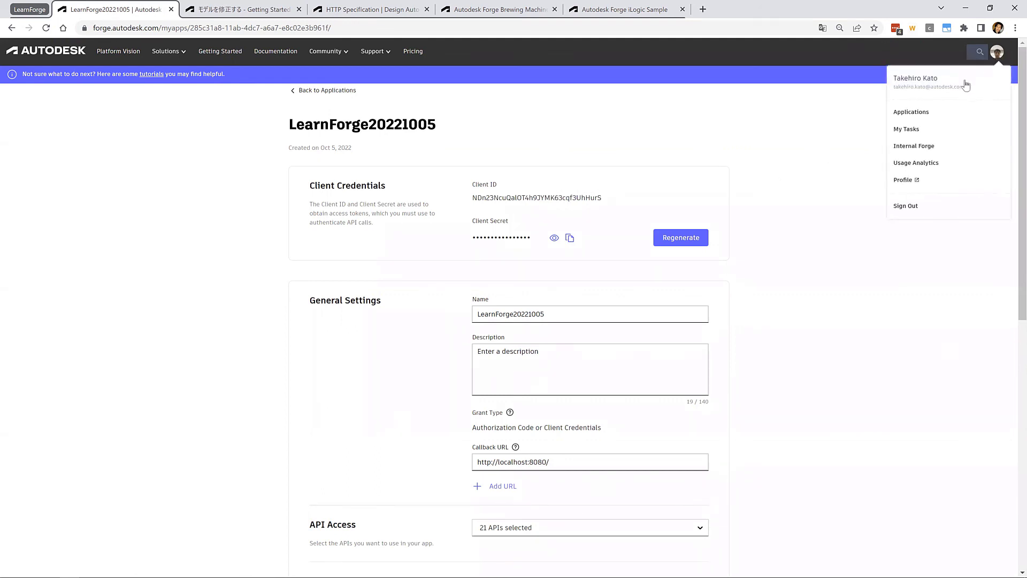
{"action": "left_click", "coordinate": [752, 161]}
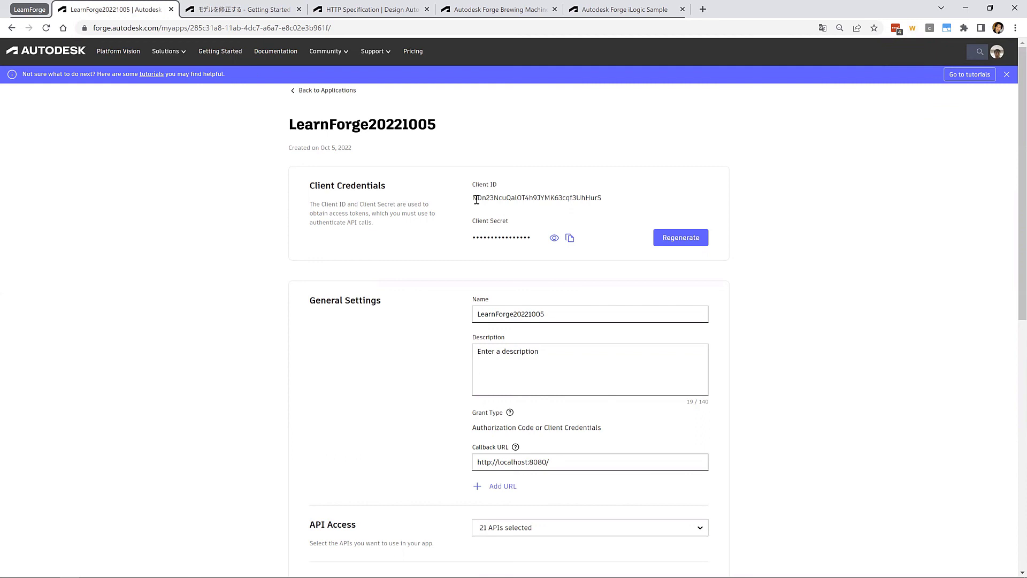
{"action": "left_click_drag", "start_coordinate": [476, 200], "coordinate": [613, 201]}
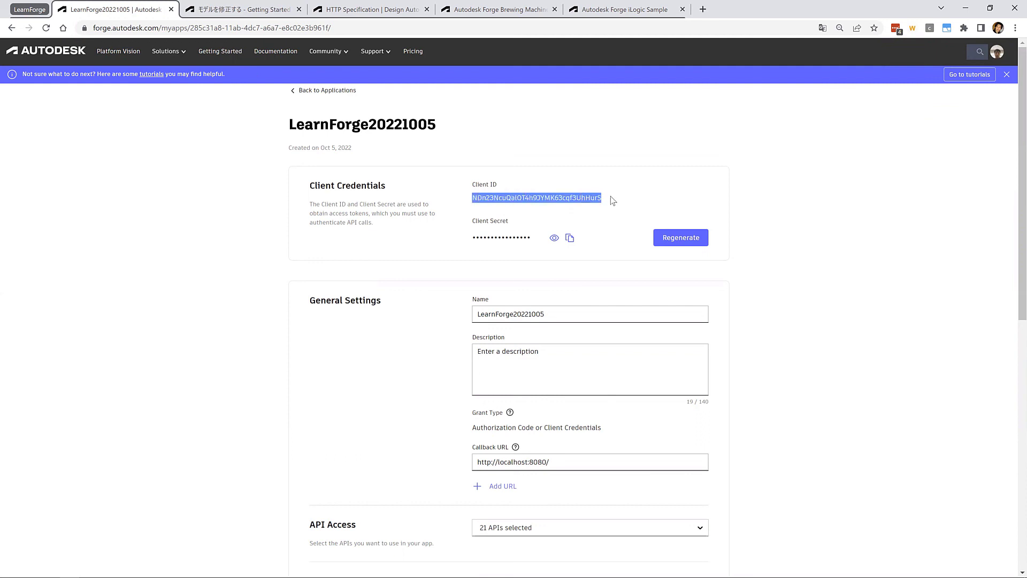
{"action": "left_click", "coordinate": [566, 158]}
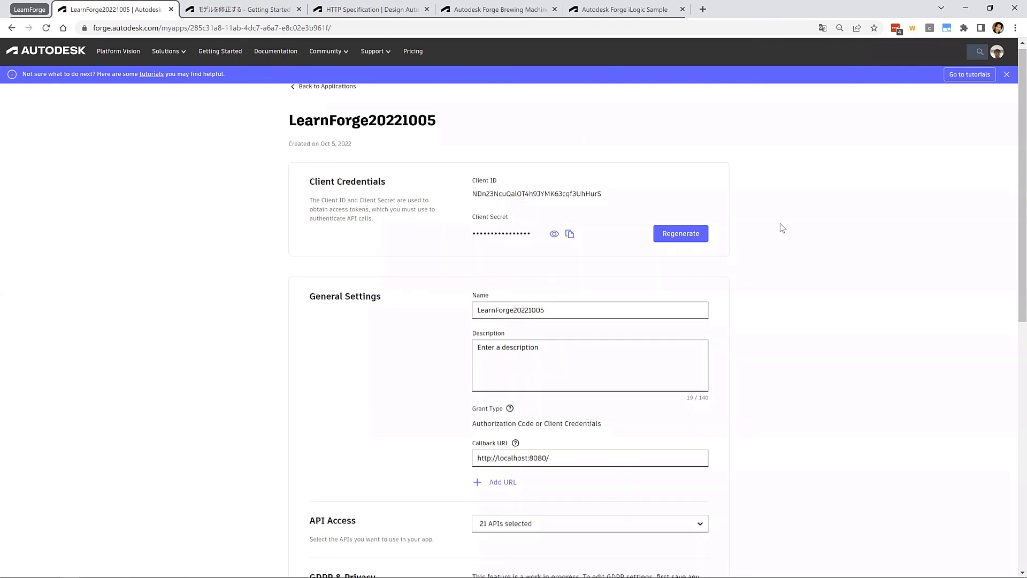
Review the API Access list and save the application's settings with all 21 APIs selected
{"action": "scroll", "coordinate": [782, 228], "scroll_direction": "down", "scroll_amount": 5}
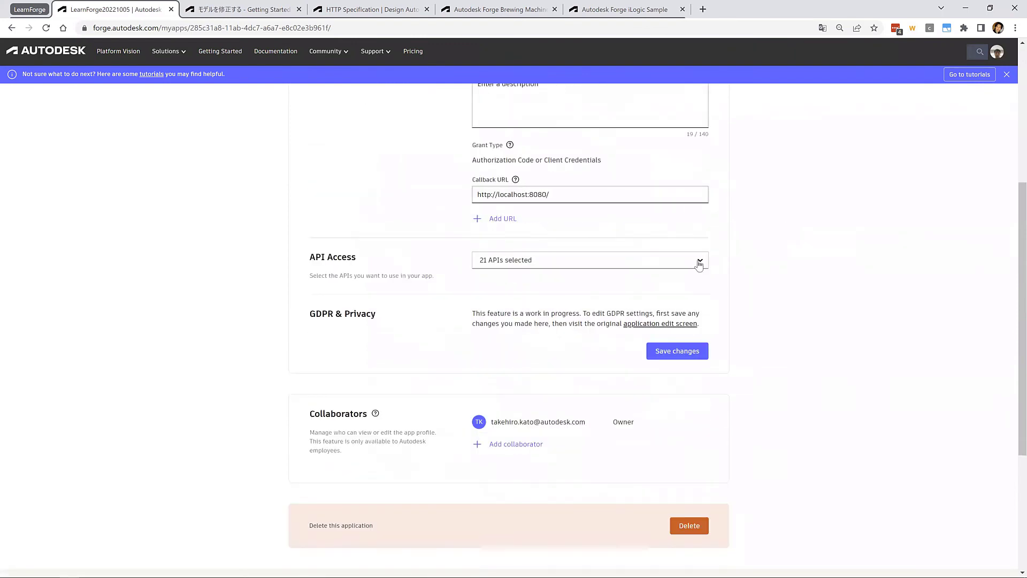
{"action": "left_click", "coordinate": [700, 264]}
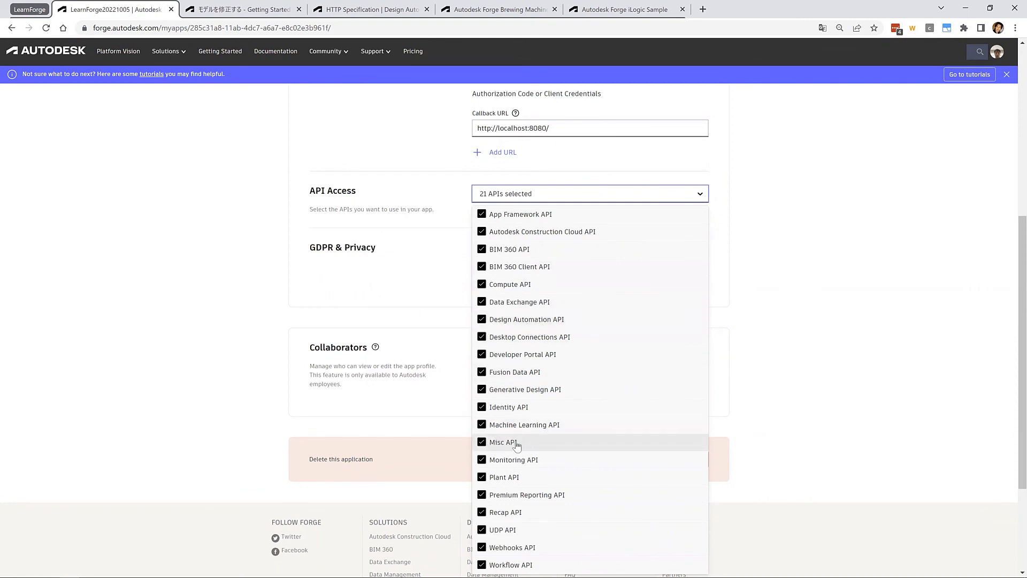
{"action": "left_click", "coordinate": [851, 305]}
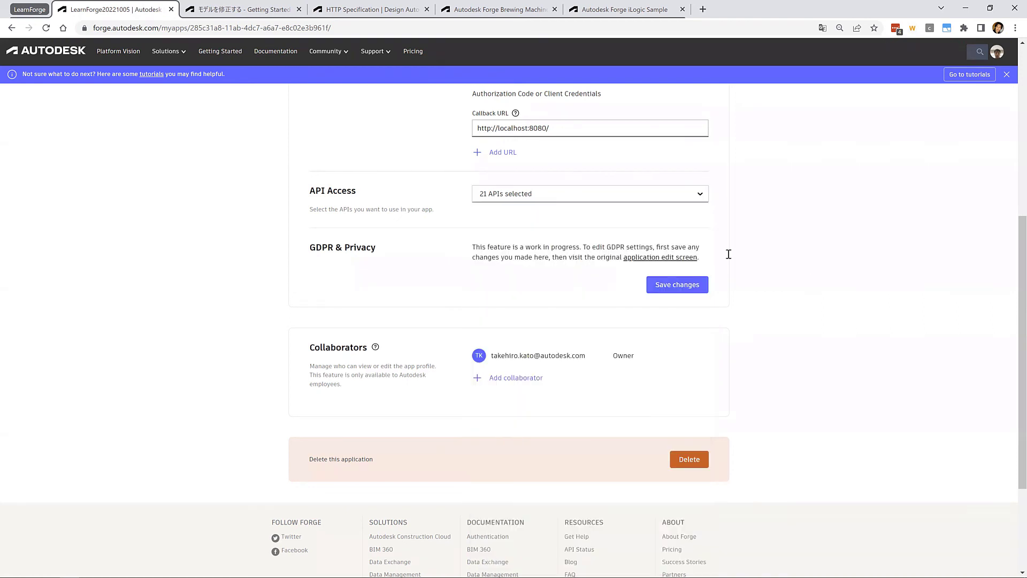
{"action": "left_click", "coordinate": [701, 196]}
{"action": "left_click", "coordinate": [808, 217]}
{"action": "left_click", "coordinate": [680, 288]}
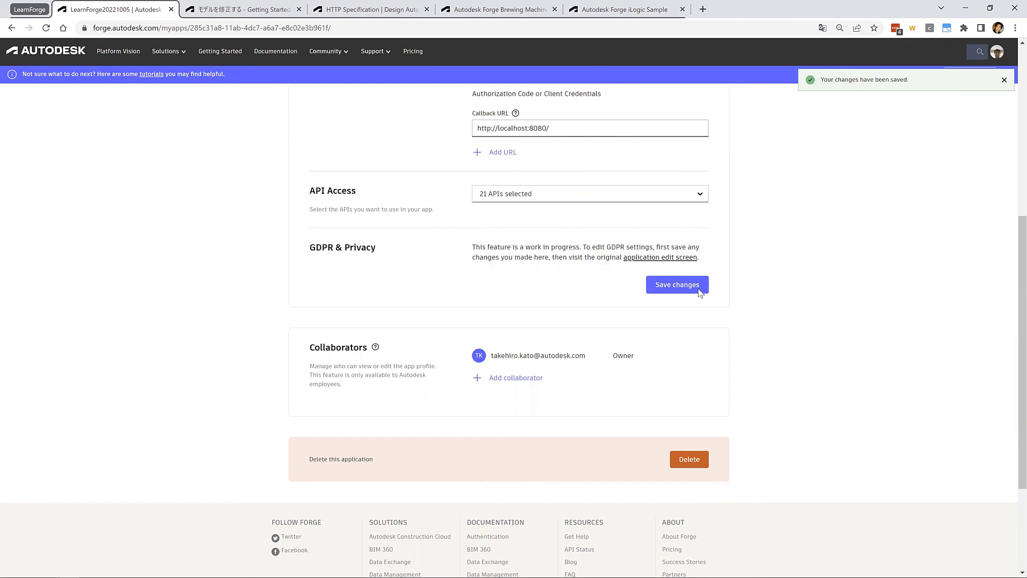
{"action": "left_click", "coordinate": [1005, 80]}
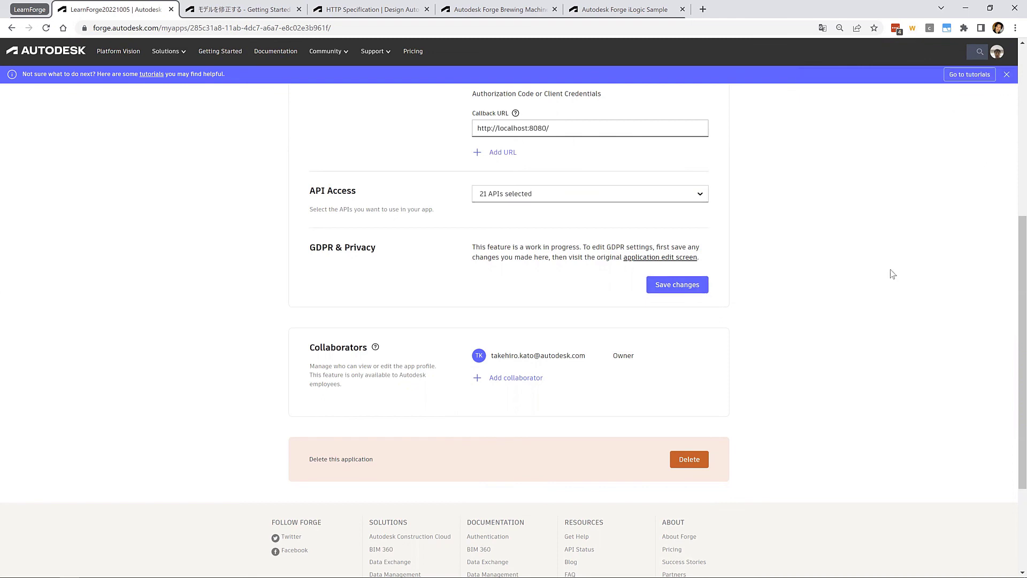
Return to the account's Applications list and minimize the browser window
{"action": "scroll", "coordinate": [892, 274], "scroll_direction": "up", "scroll_amount": 4}
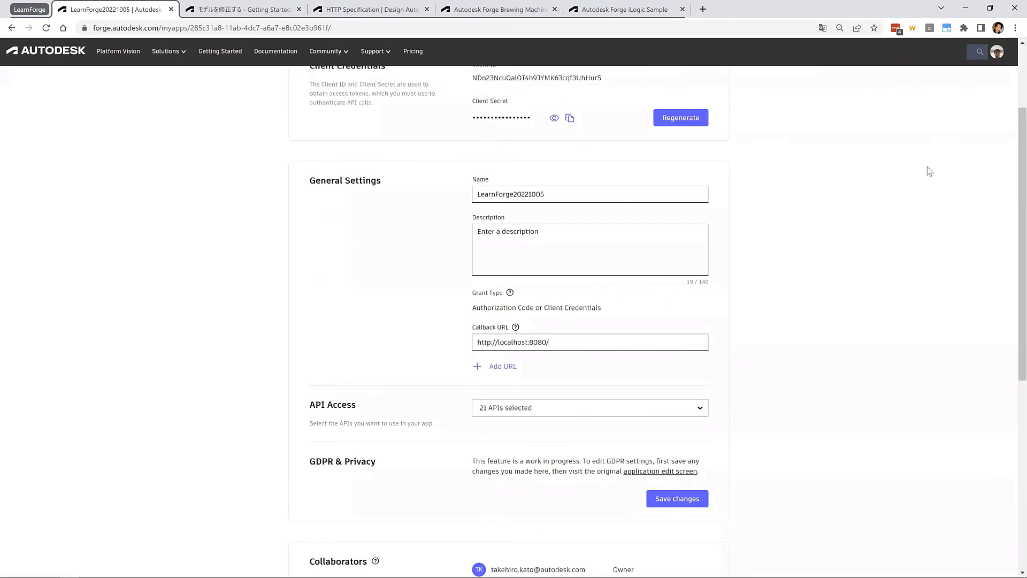
{"action": "scroll", "coordinate": [929, 171], "scroll_direction": "up", "scroll_amount": 2}
{"action": "left_click", "coordinate": [997, 52]}
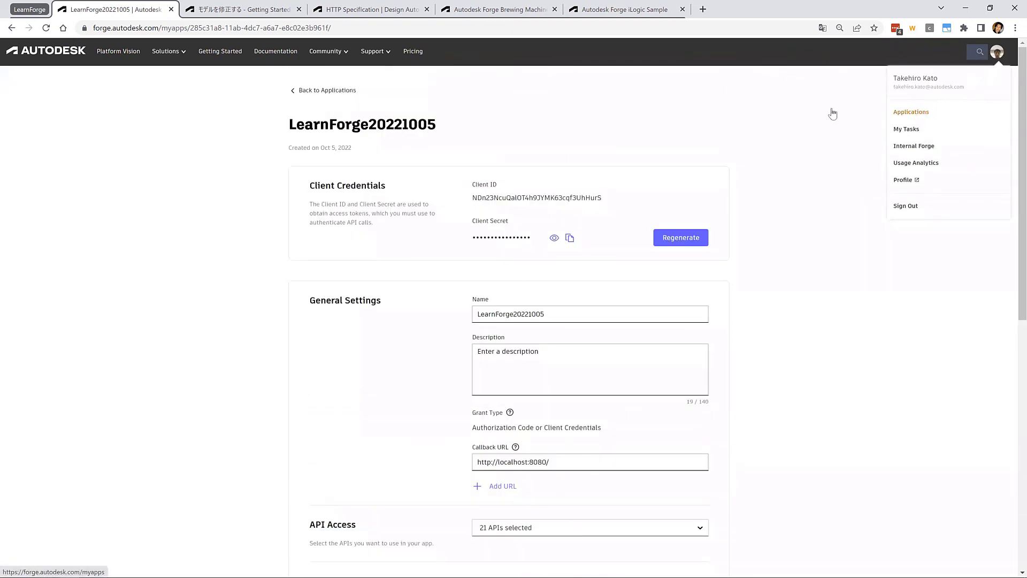
{"action": "left_click", "coordinate": [710, 171]}
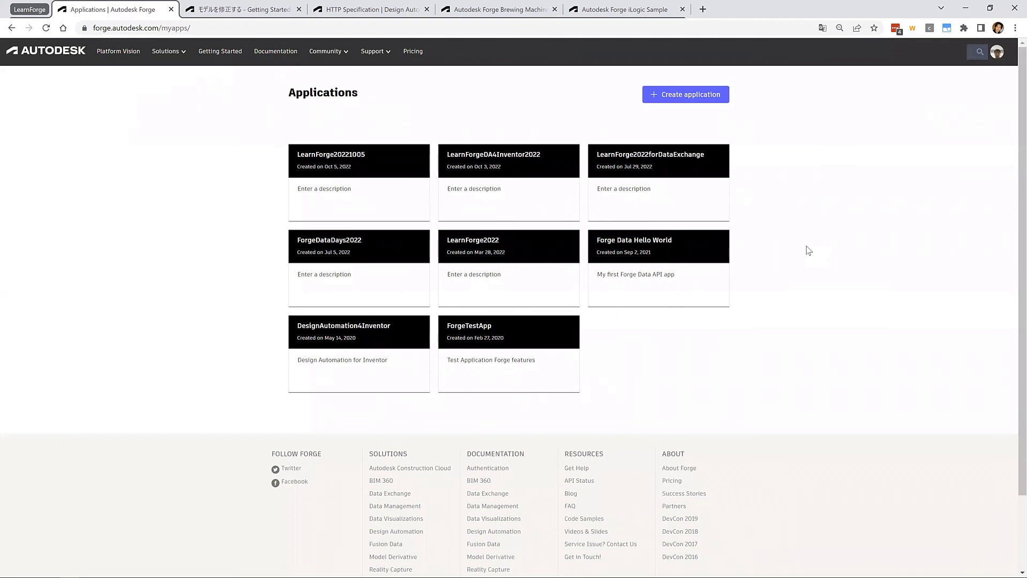
{"action": "left_click", "coordinate": [966, 8]}
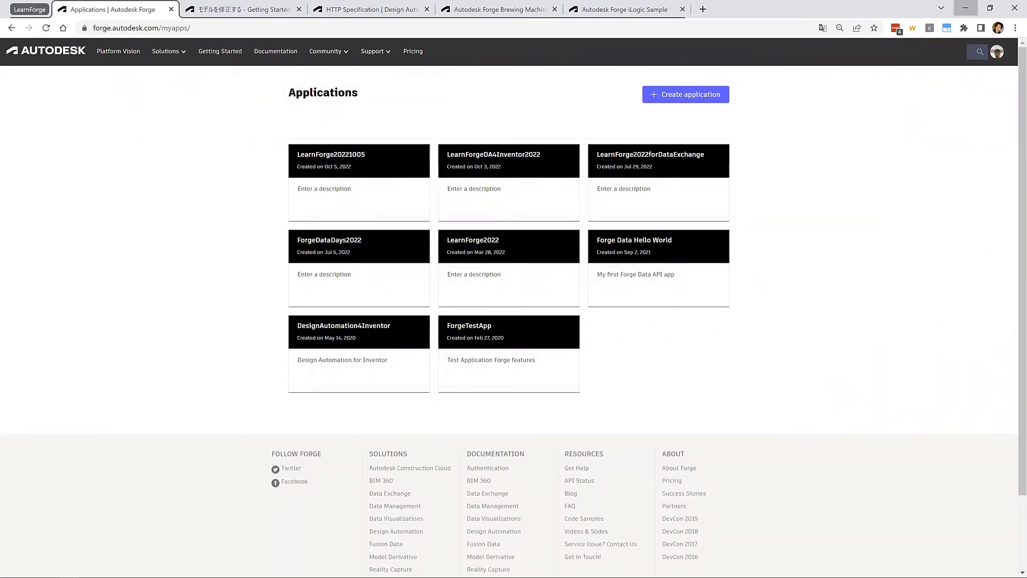